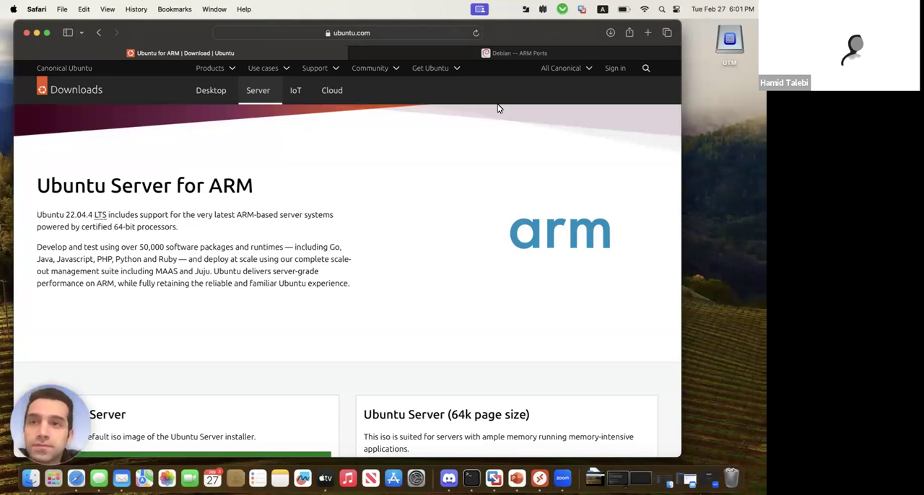
Check the Mac's chip in About This Mac, and review the download options on the Ubuntu Server for ARM page
click(13, 9)
click(33, 27)
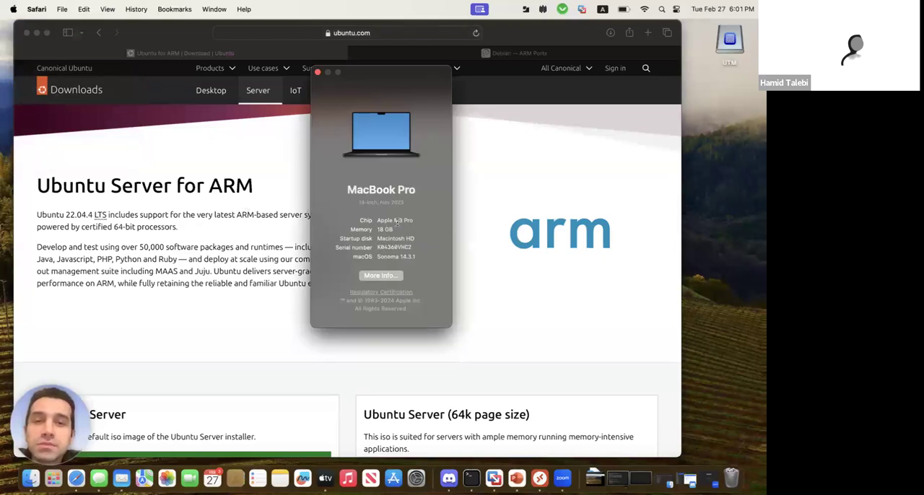
click(318, 73)
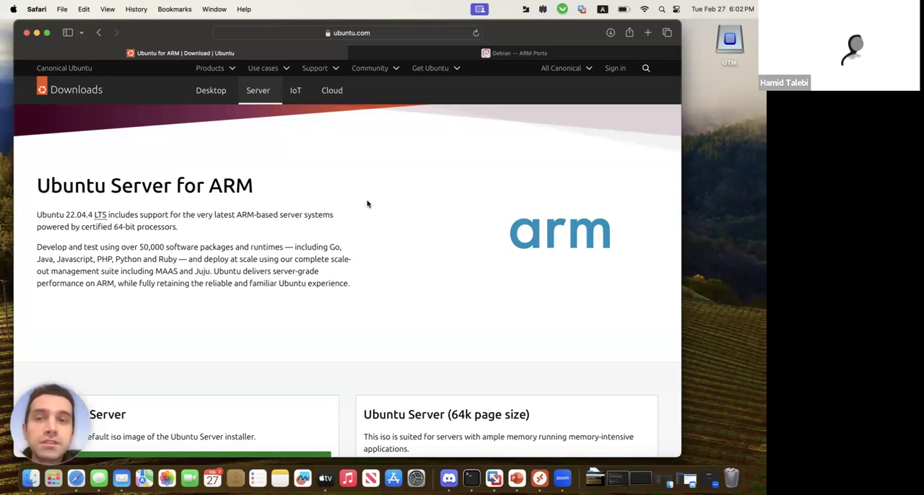
double_click(211, 187)
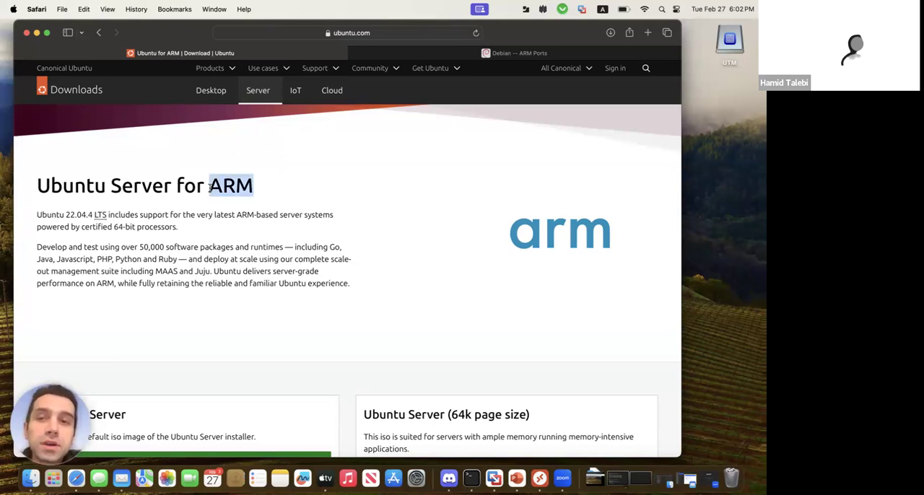
scroll(231, 245, down, 3)
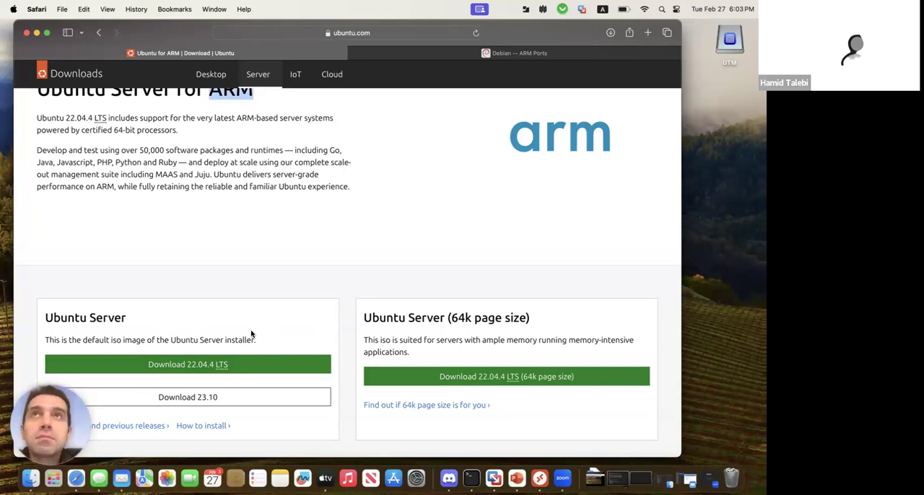
In VMware Fusion, create a virtual machine from ubuntu-22.04.4-live-server-arm64.iso with default settings, saved as "Ubuntu 64-bit Arm Server 22.04.4 2" in Virtual Machines
click(494, 478)
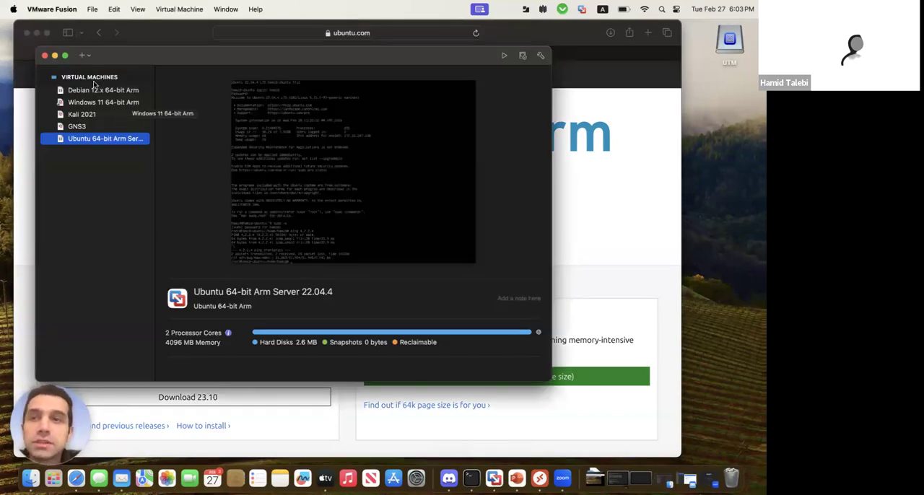
click(84, 55)
click(100, 70)
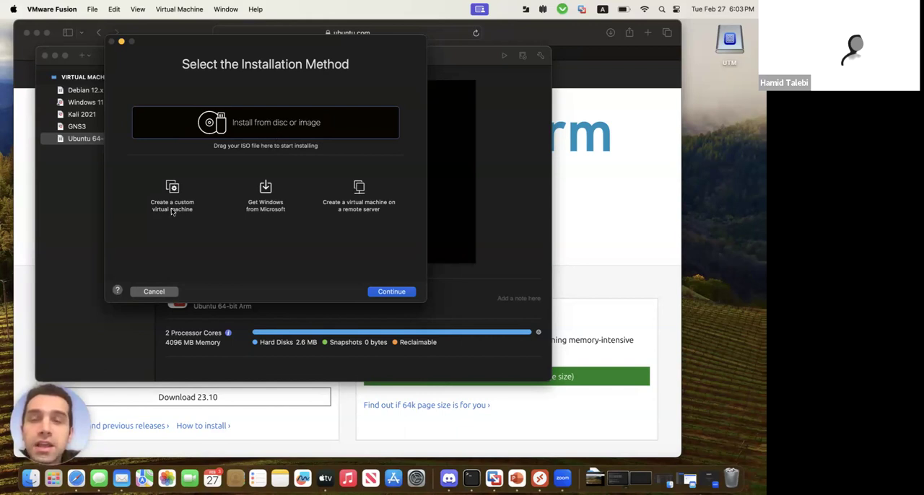
click(273, 134)
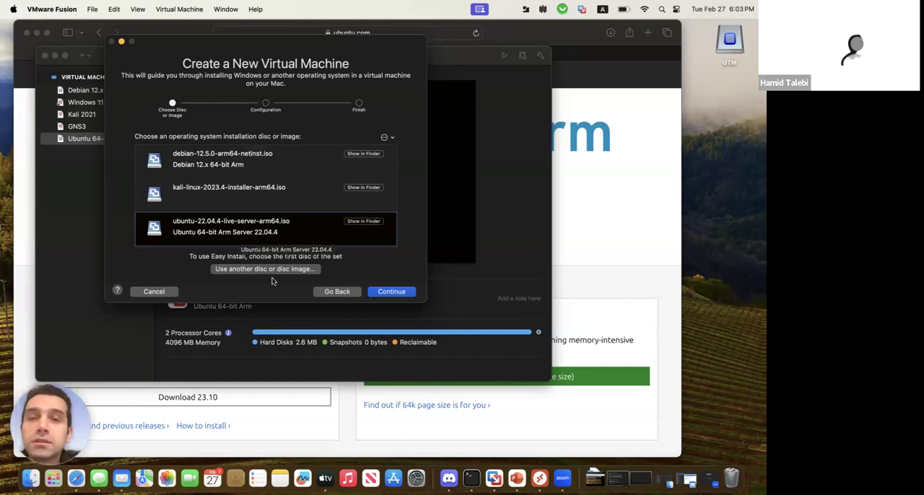
click(384, 293)
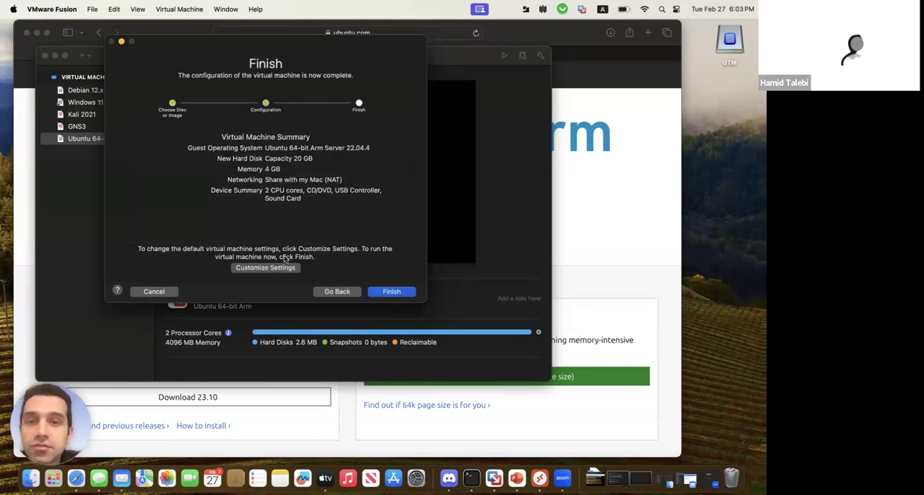
click(379, 294)
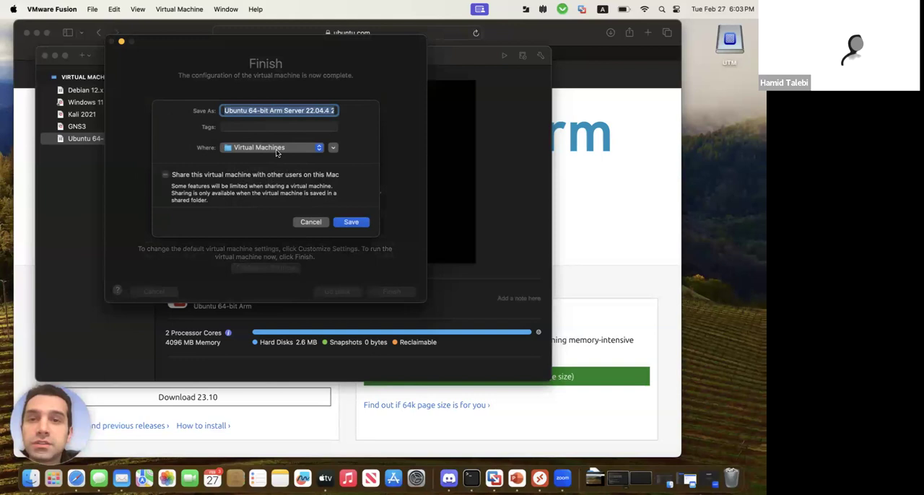
click(348, 225)
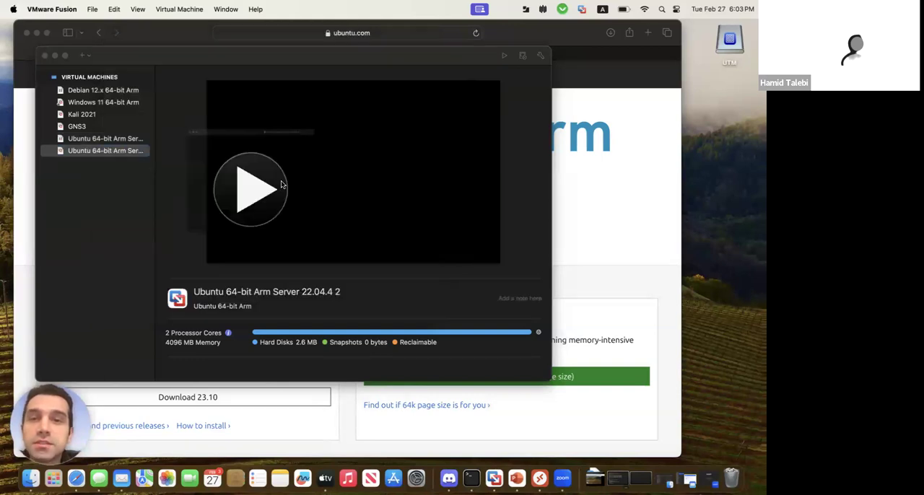
Start the new Ubuntu virtual machine and highlight "Ubuntu Server with the HWE kernel" in its boot menu
click(281, 185)
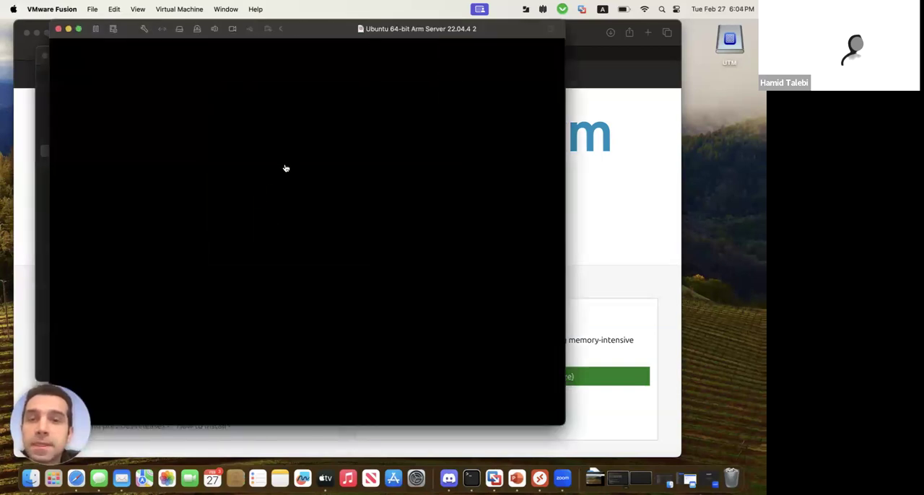
click(303, 151)
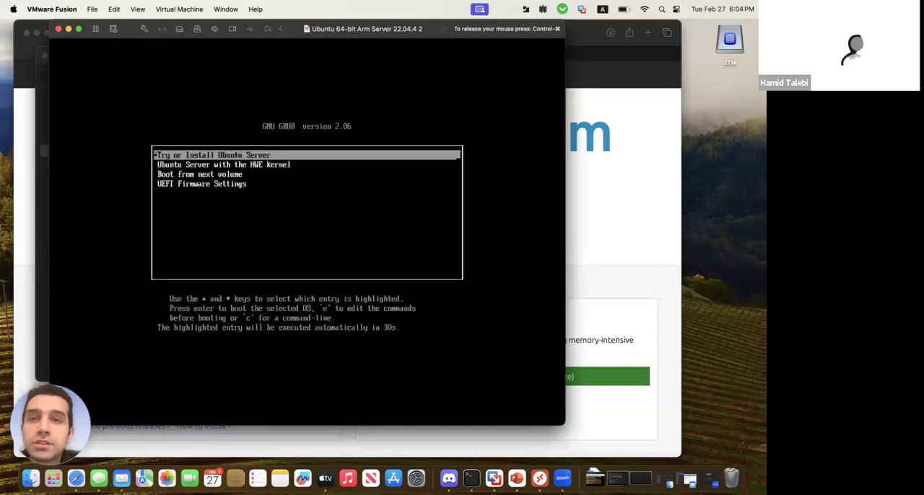
key(Down)
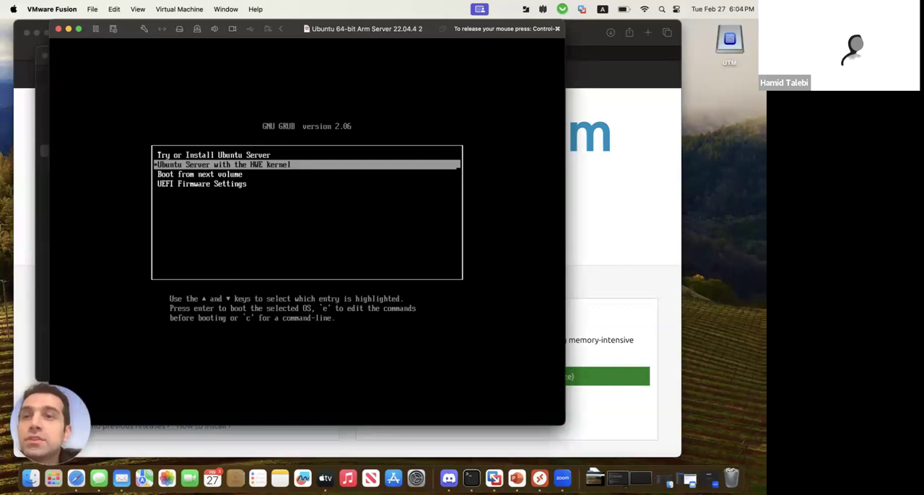
Shut down the running Ubuntu virtual machine and close its window
key(ctrl+super)
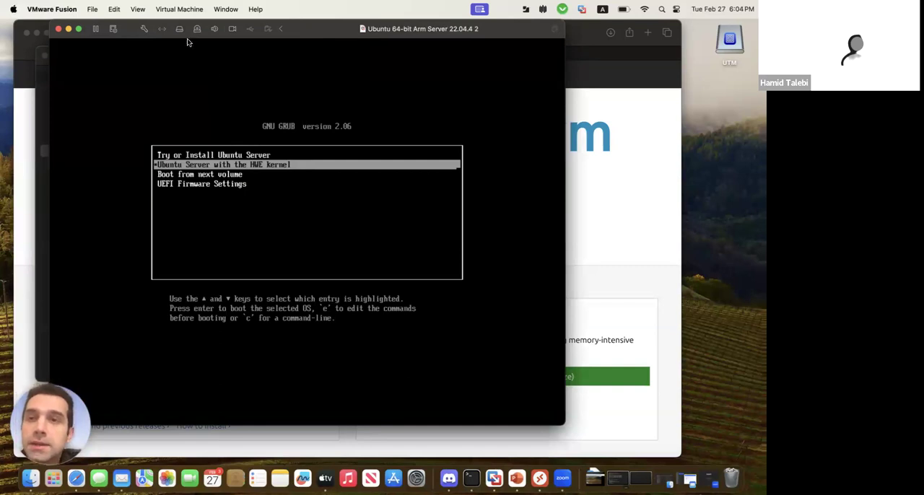
click(185, 12)
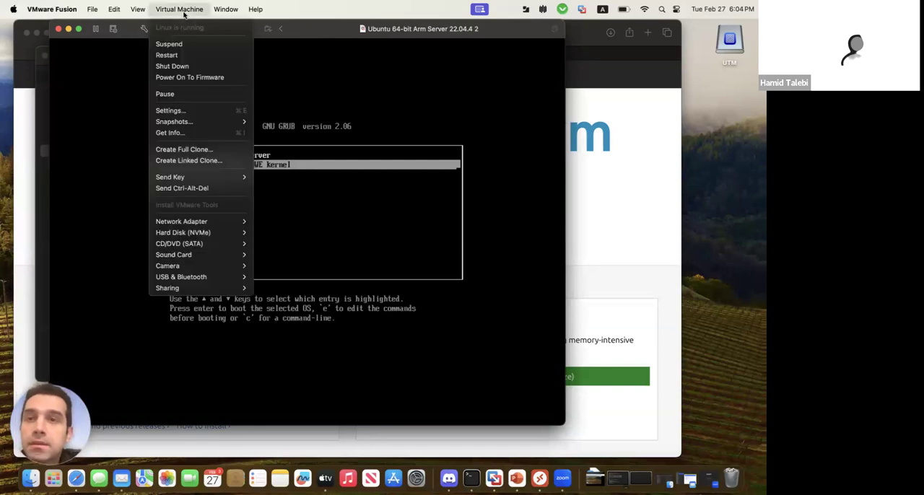
click(182, 68)
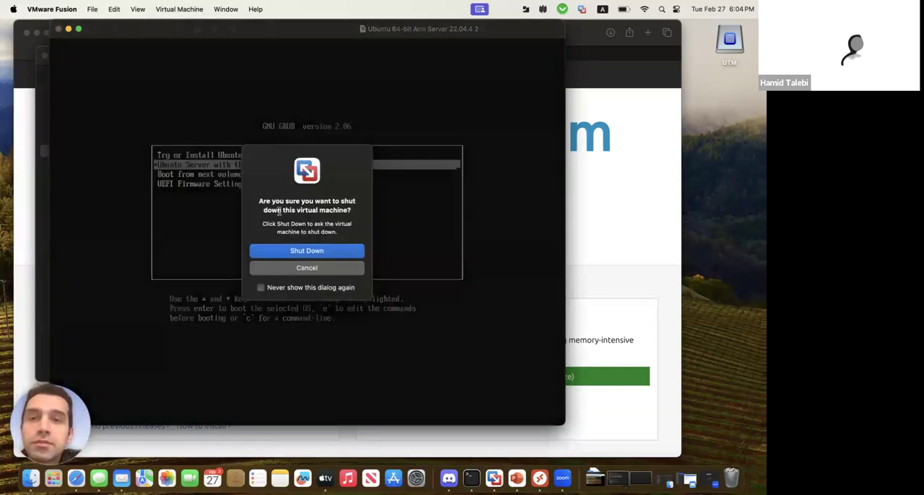
click(301, 256)
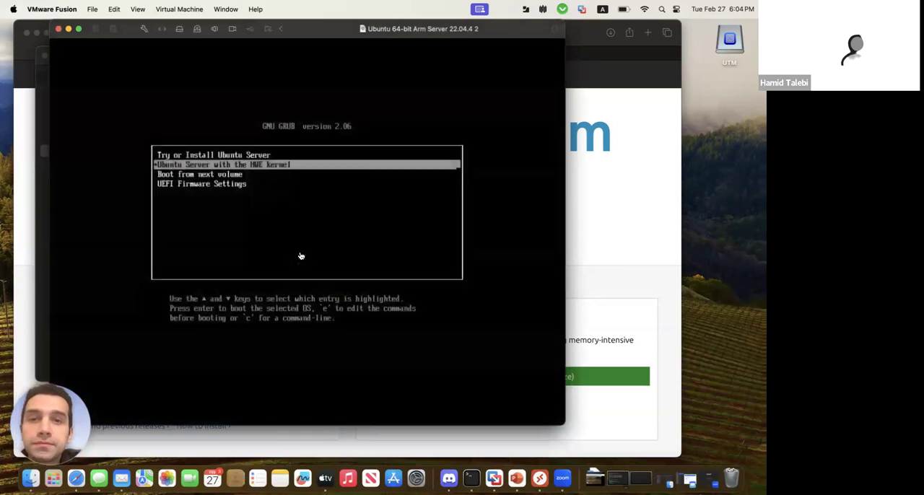
click(59, 29)
Switch to the Microsoft Remote Desktop session and open the ARM section of the Kali Linux download page
key(super+Tab)
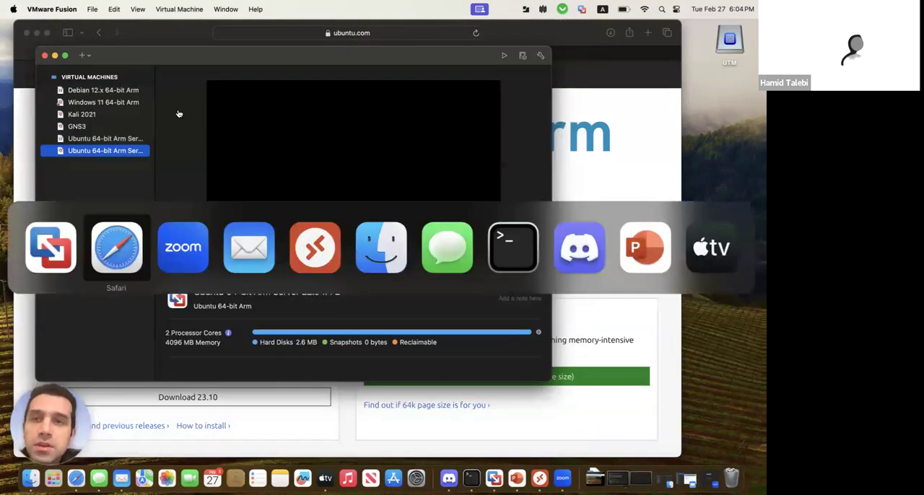
key(super+Tab)
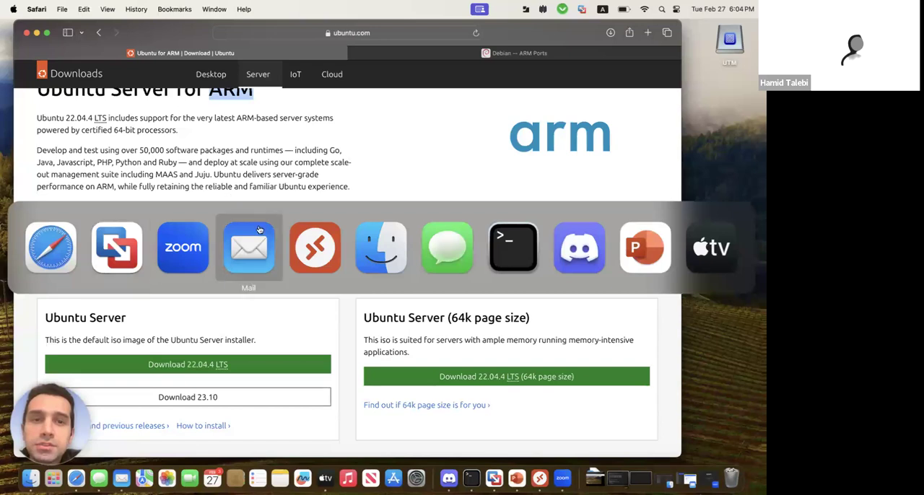
click(315, 248)
double_click(323, 127)
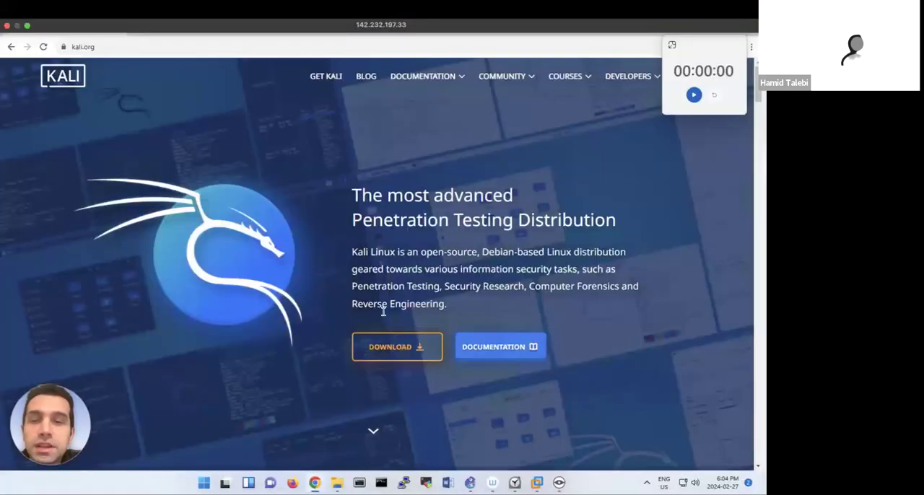
click(398, 348)
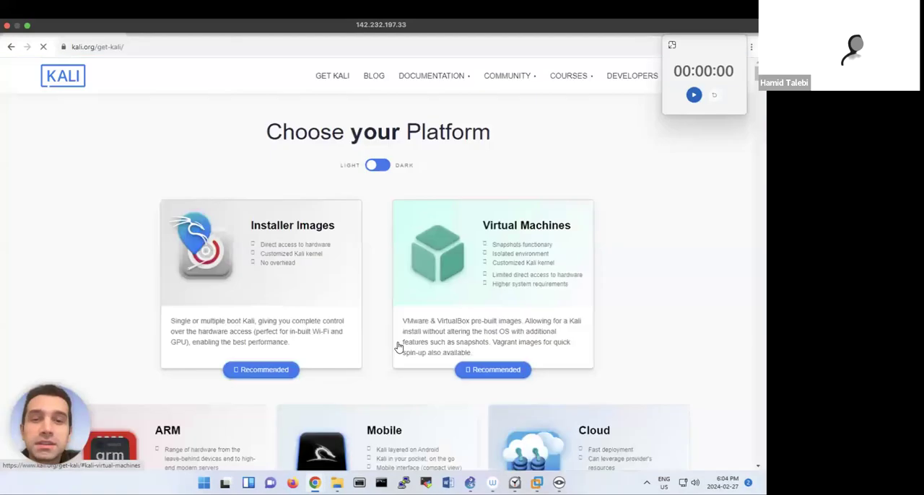
scroll(354, 287, down, 2)
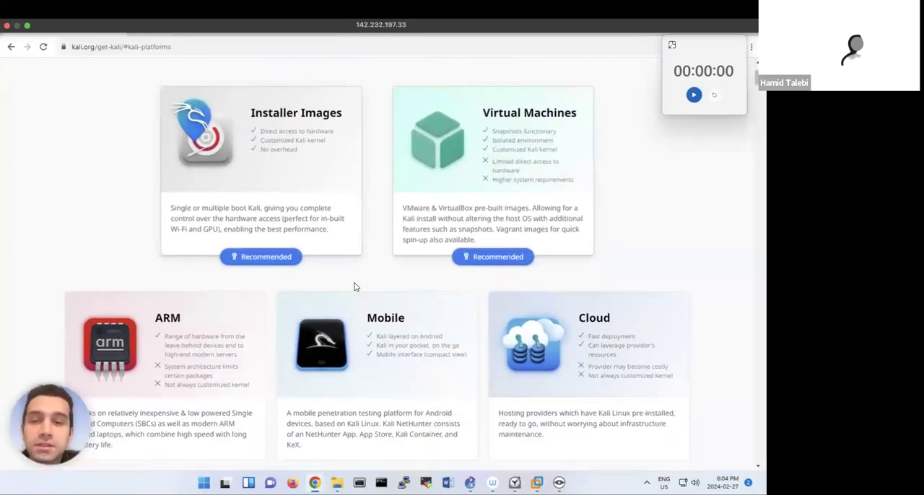
click(161, 358)
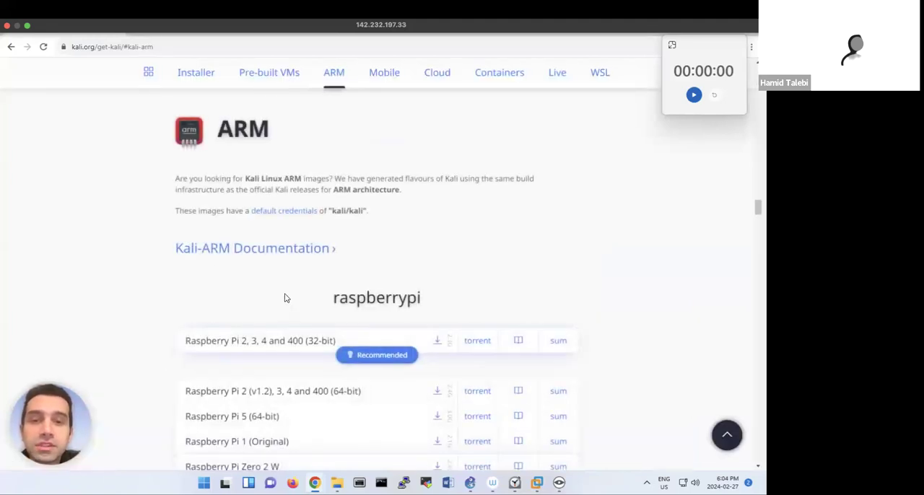
Examine the list of Kali ARM images to see which devices they are offered for
scroll(275, 296, down, 1)
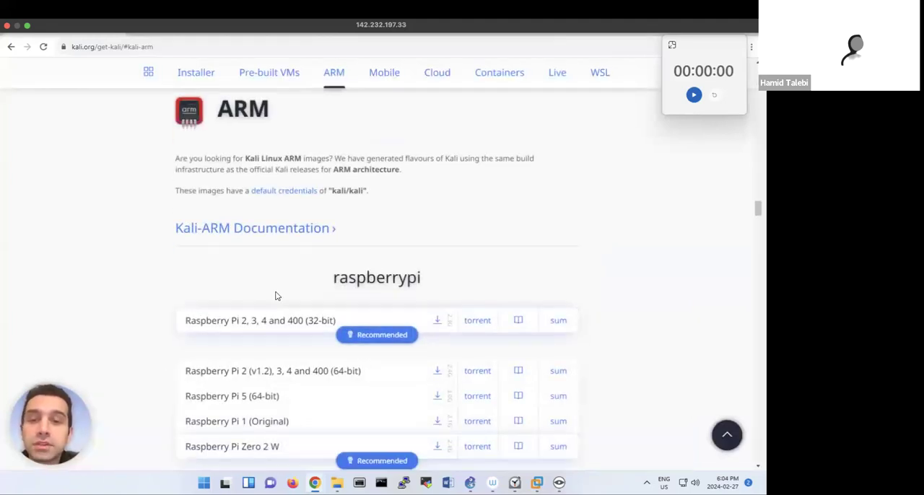
scroll(275, 295, down, 2)
scroll(275, 296, down, 3)
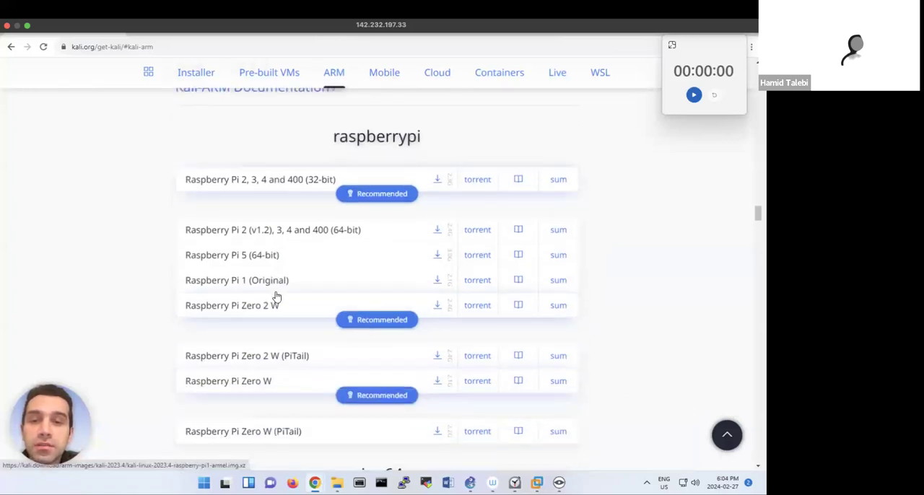
scroll(275, 296, down, 3)
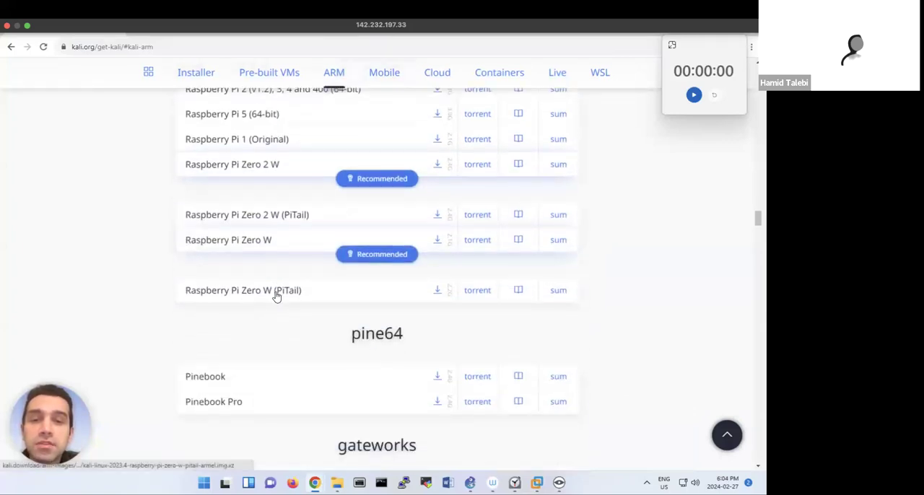
scroll(275, 296, down, 2)
scroll(276, 297, up, 4)
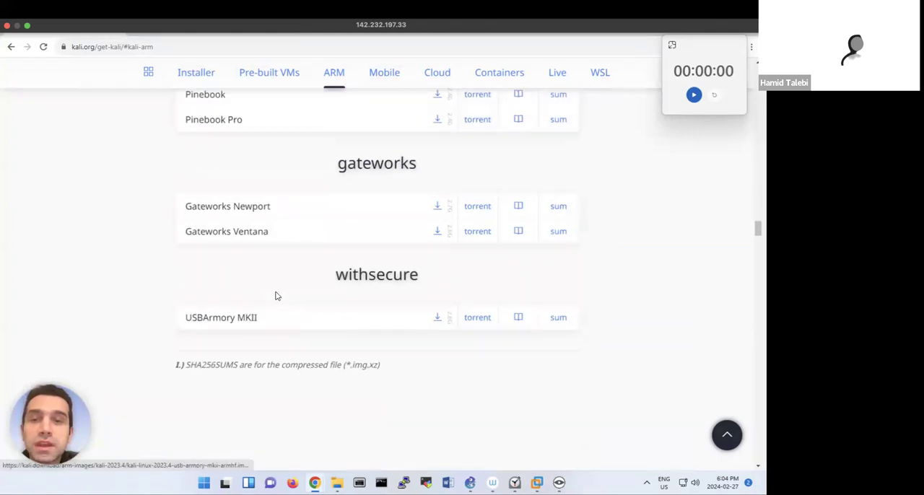
scroll(276, 296, up, 2)
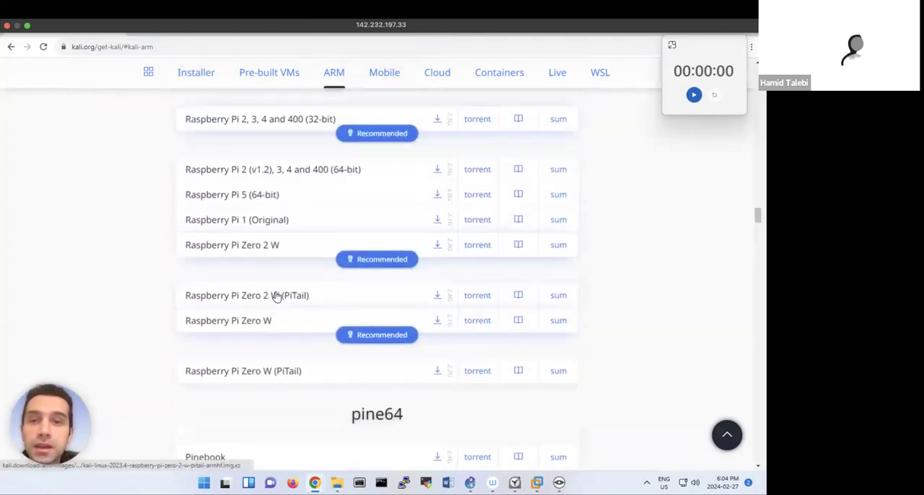
scroll(277, 296, up, 3)
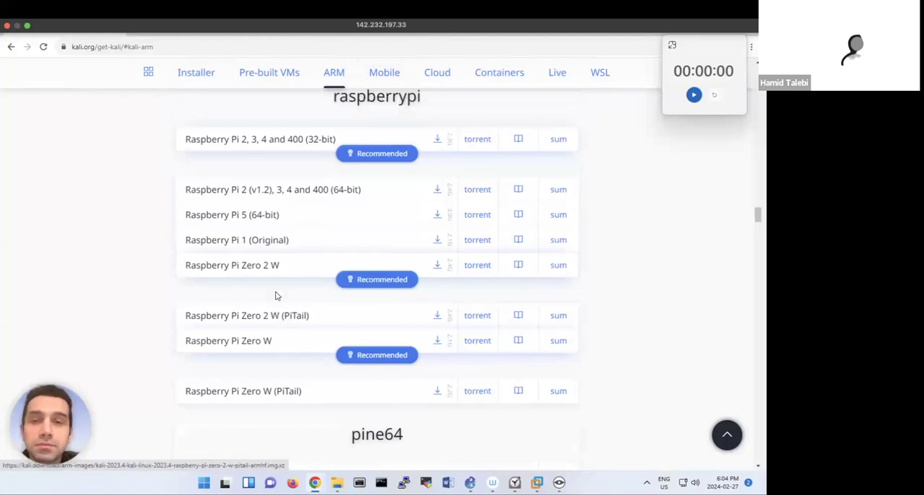
scroll(276, 297, up, 1)
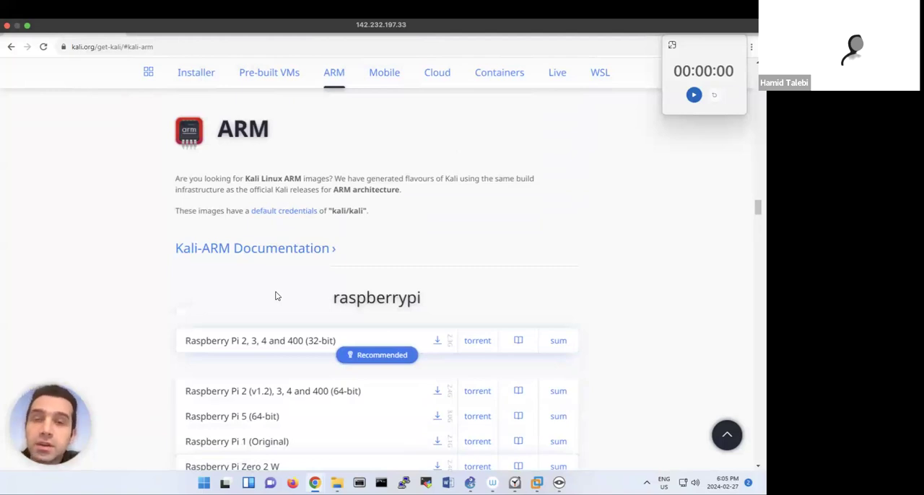
Switch from the remote session to the virtual machine library in VMware Fusion
key(super+Tab)
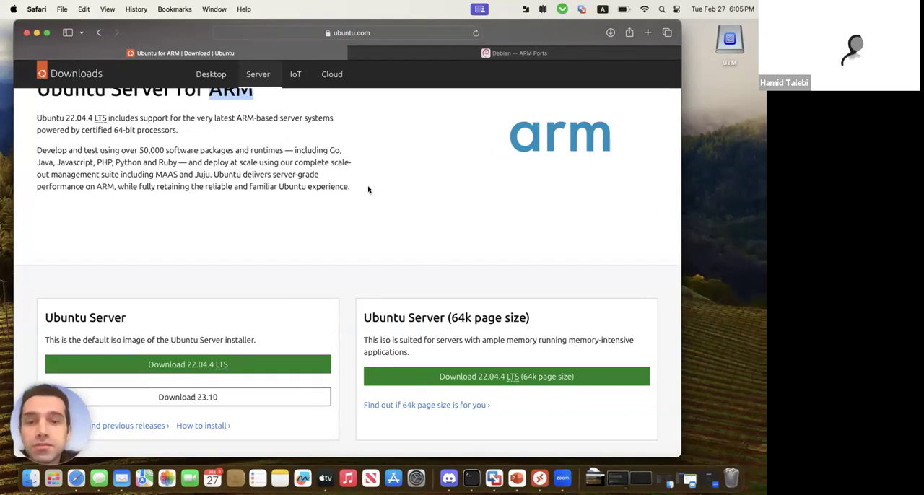
click(494, 477)
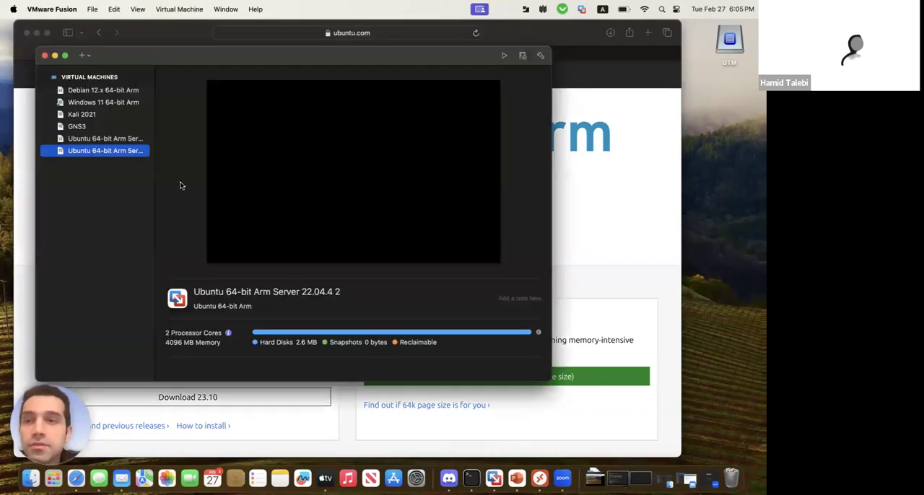
click(84, 55)
click(94, 70)
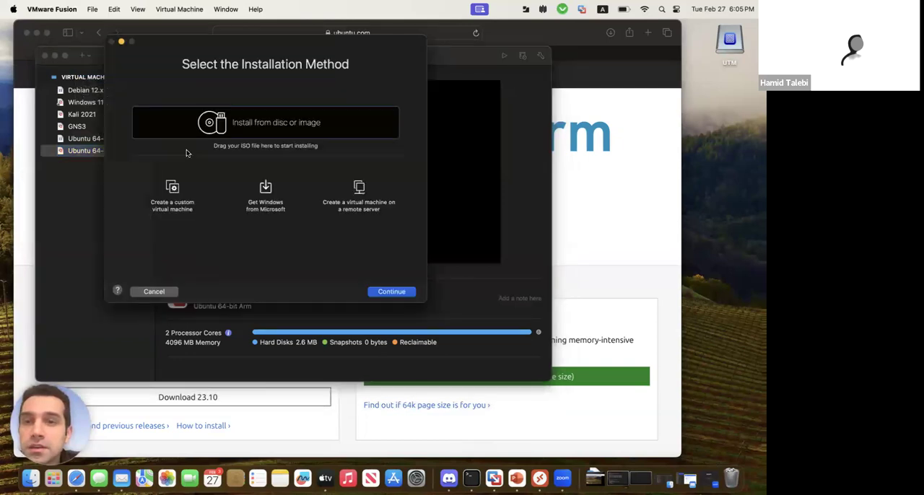
click(183, 205)
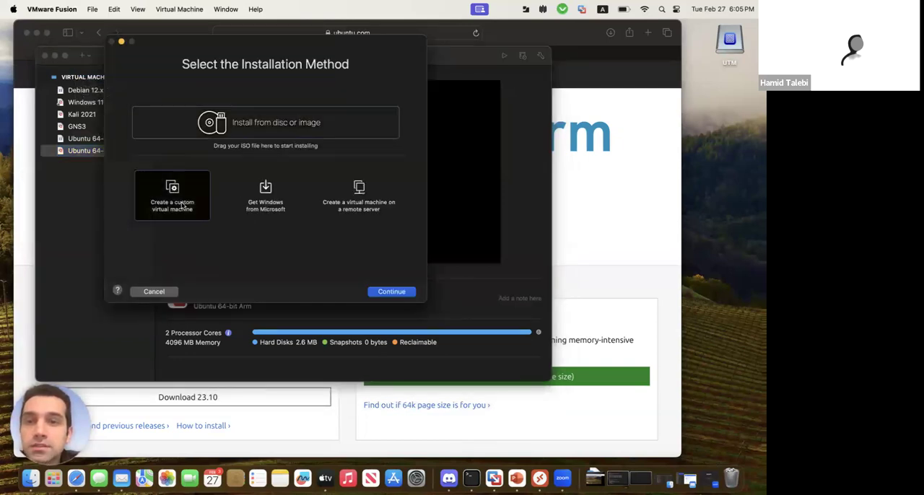
click(381, 293)
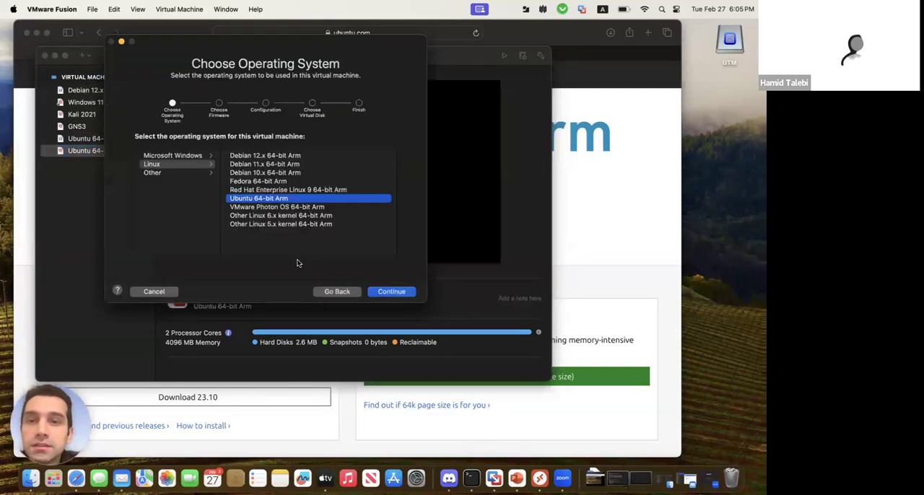
click(199, 156)
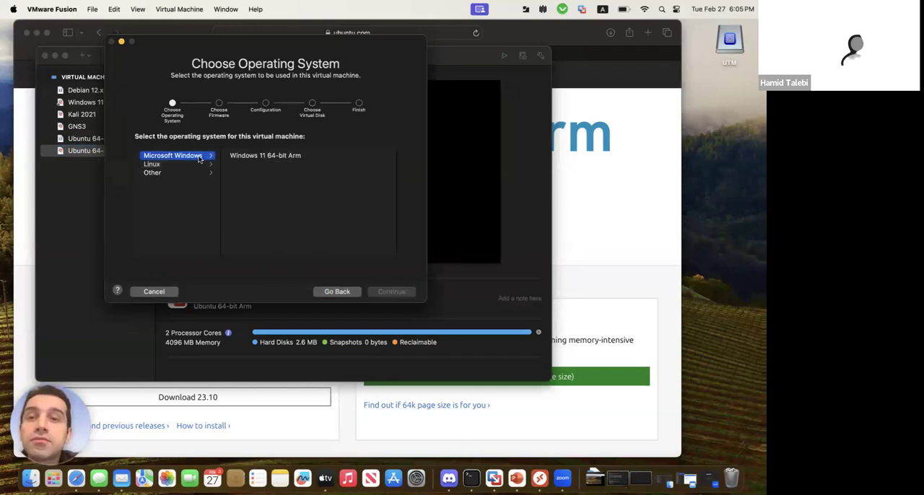
click(285, 156)
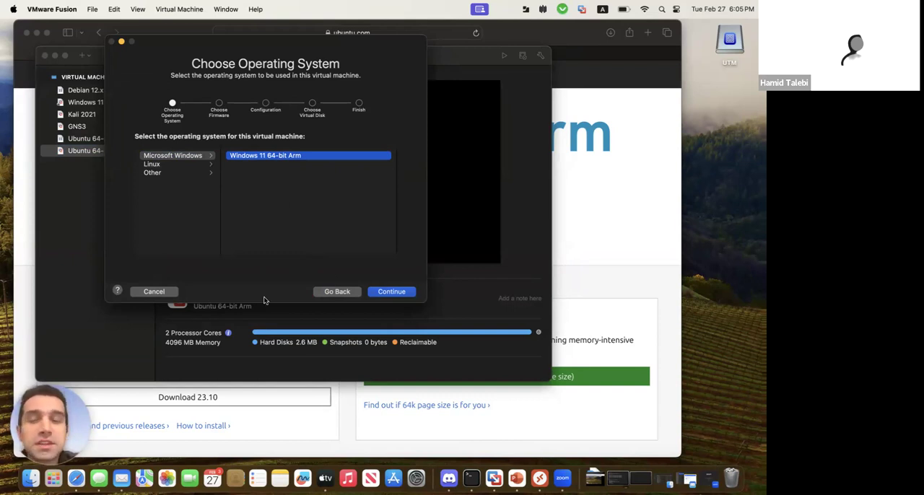
click(152, 292)
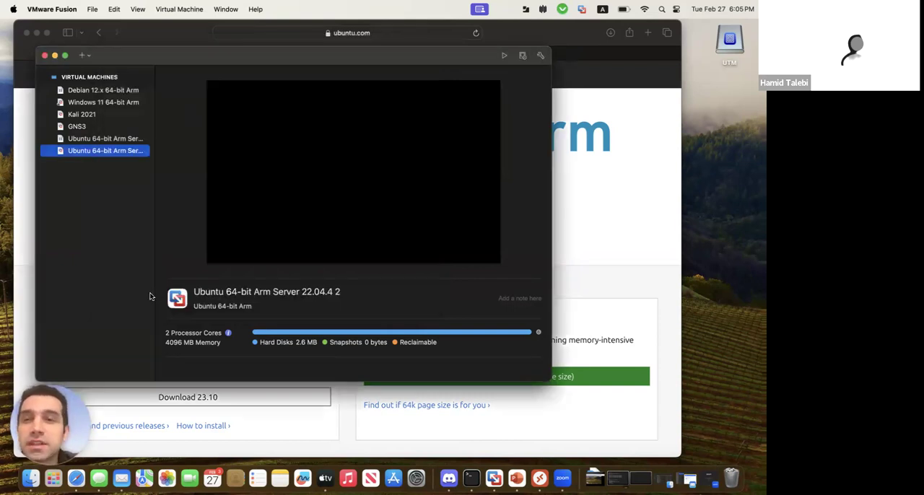
Start the Windows 11 64-bit Arm virtual machine from the library
click(114, 103)
double_click(134, 106)
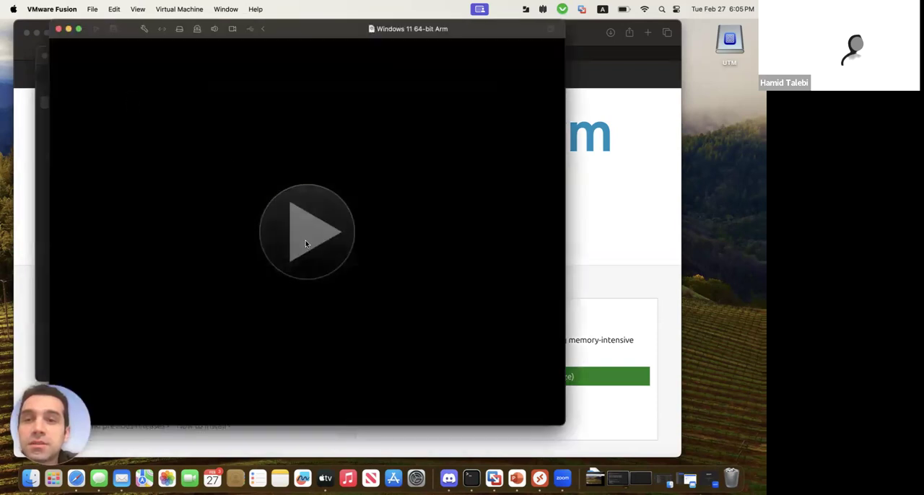
click(306, 243)
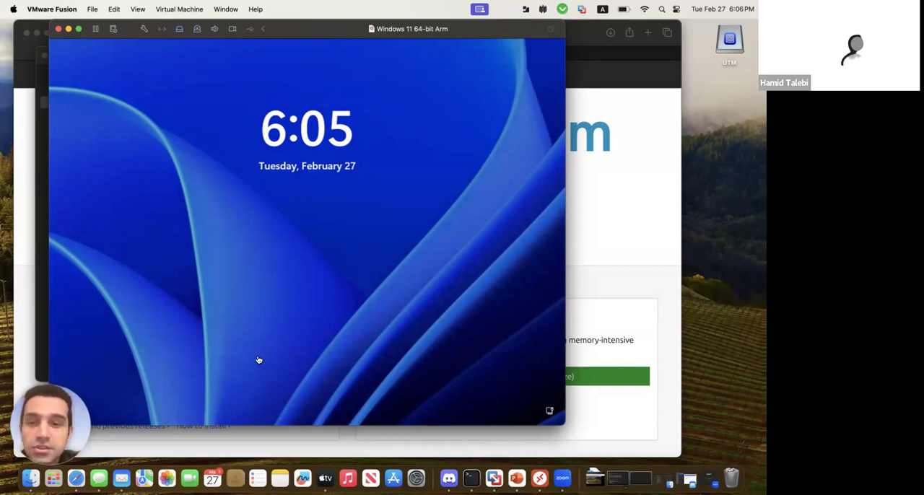
Find GNS3 among the Mac's installed applications and launch it
click(57, 479)
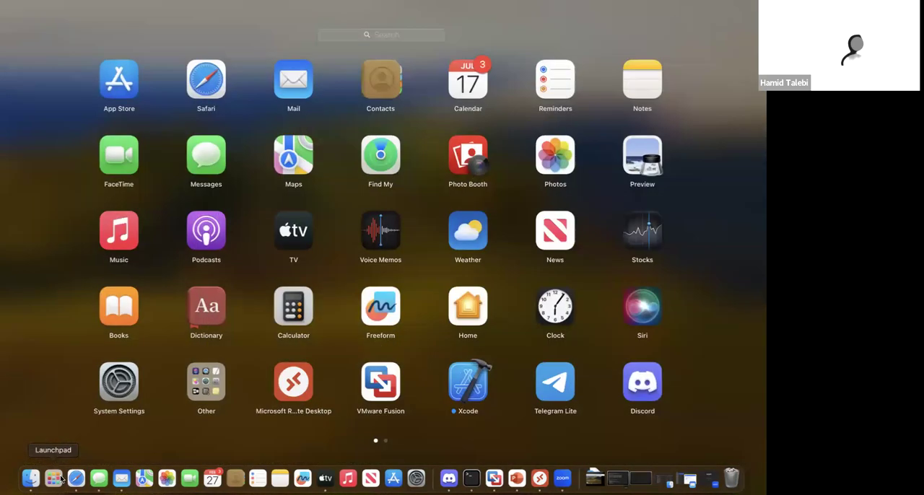
text(gns)
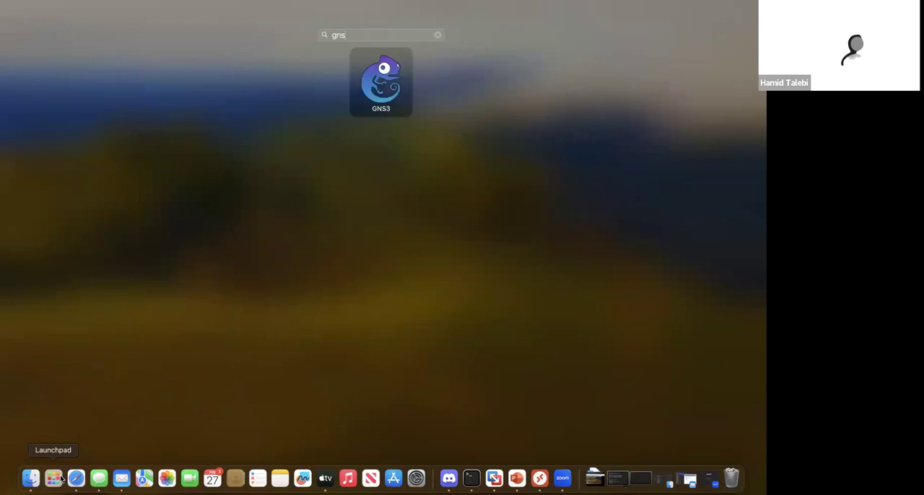
click(364, 101)
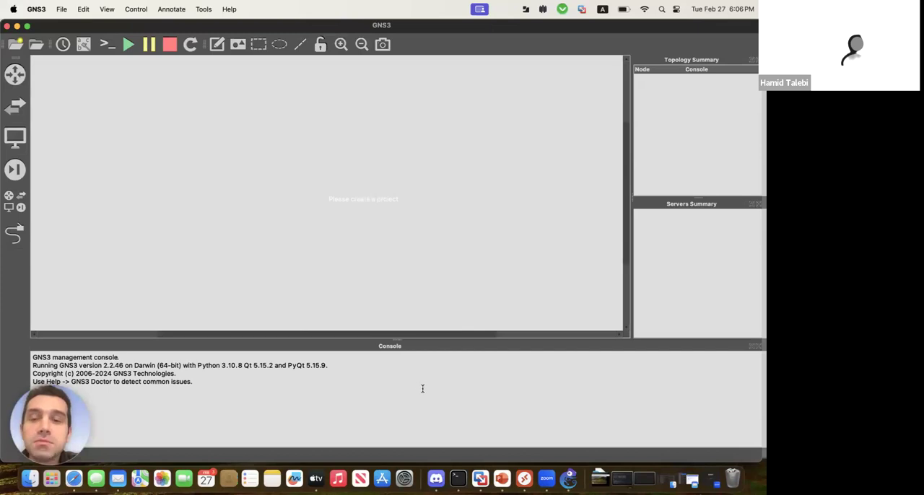
Return to VMware Fusion, minimize the Windows 11 virtual machine window and start the GNS3 virtual machine
click(482, 479)
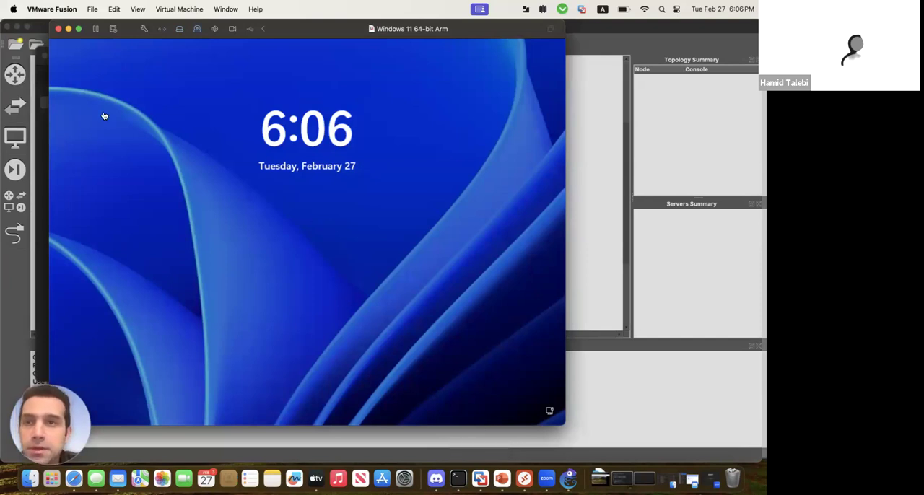
click(69, 28)
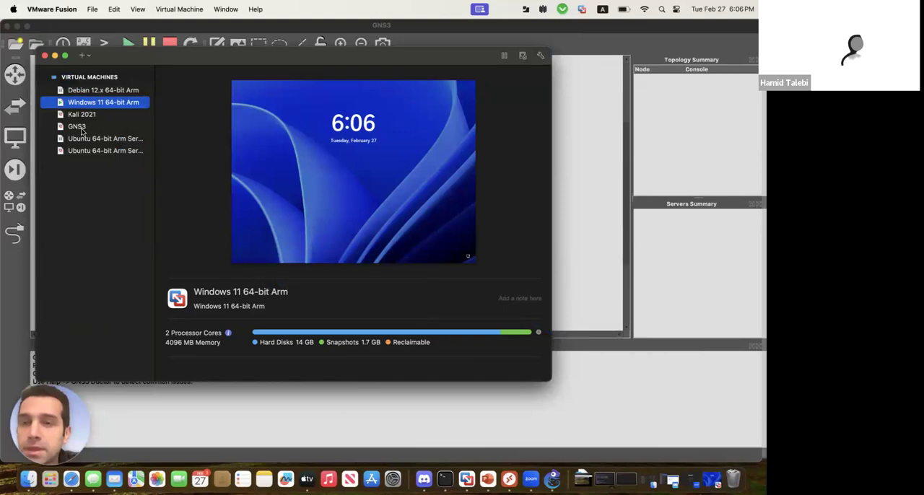
click(85, 130)
double_click(102, 128)
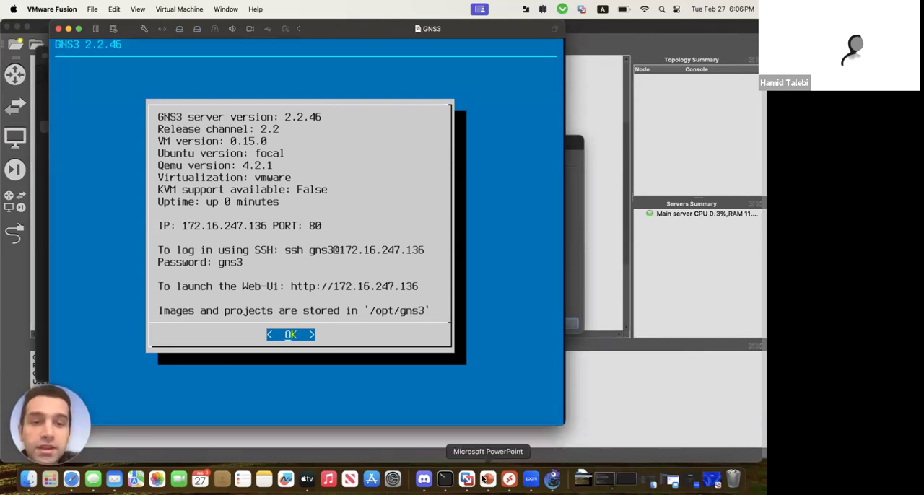
Switch to GNS3, create a project named "untitled111" and select FortiGate 7.4.0 in the list of all devices
click(553, 482)
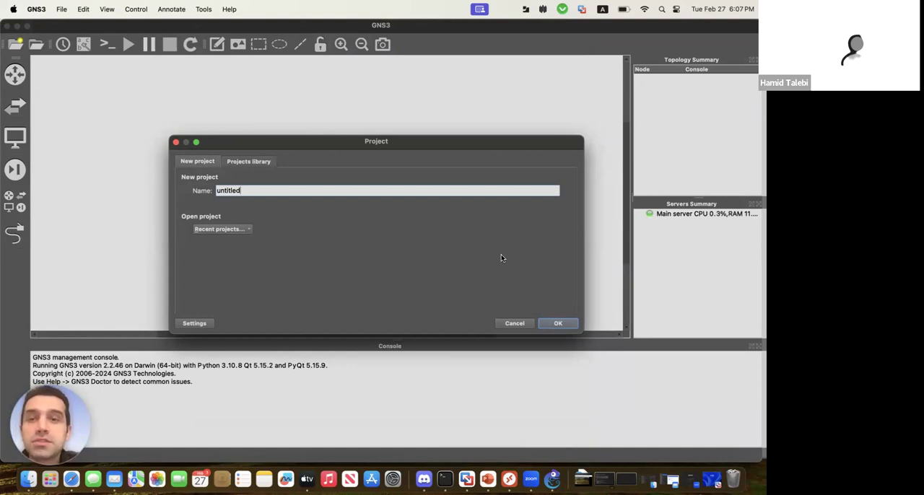
text(11)
key(Return)
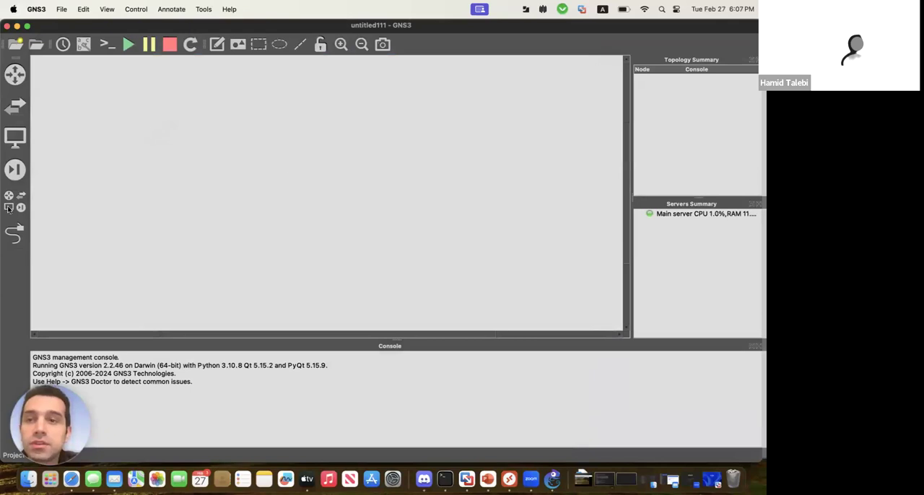
click(9, 207)
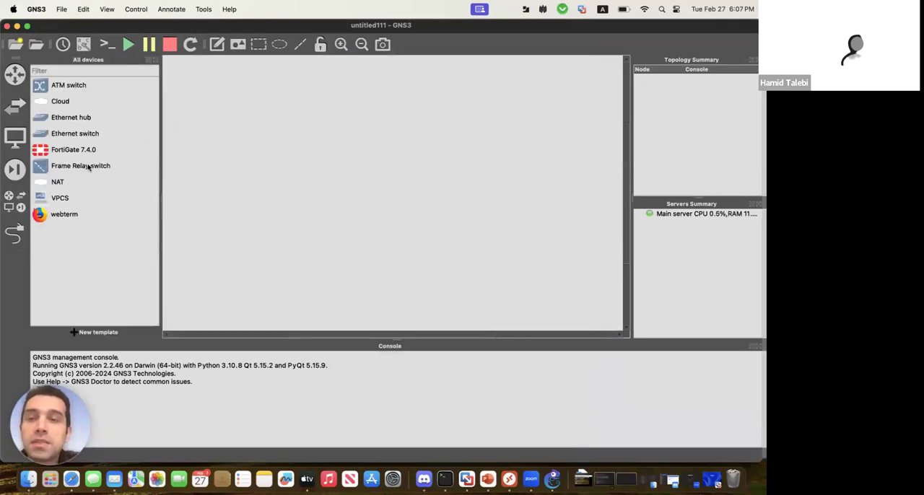
click(81, 152)
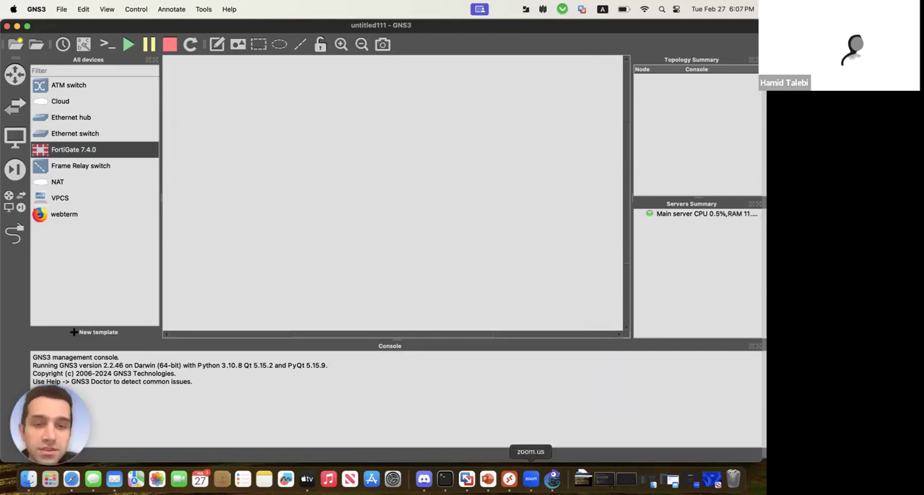
Check the GNS3 virtual machine's KVM support in VMware Fusion, and examine the processor settings of the GNS3 VM in the Microsoft Remote Desktop session
click(467, 479)
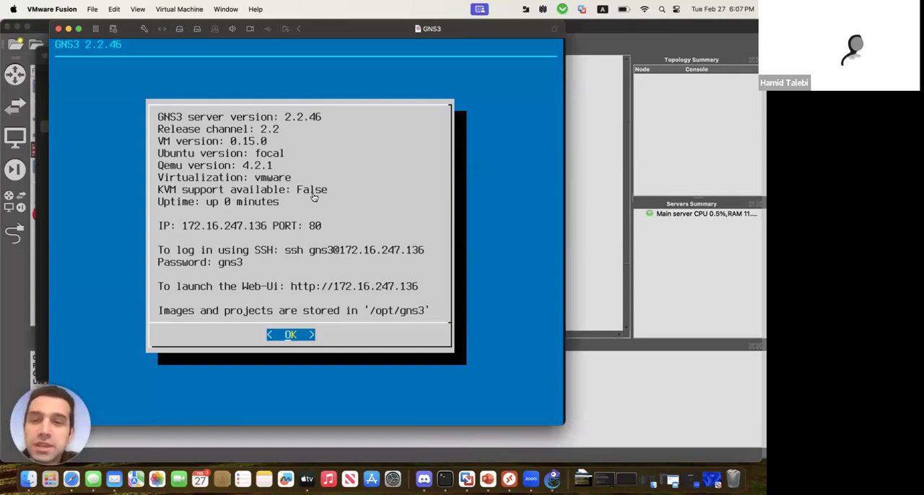
key(super+Tab)
key(super+Tab)
key(super+Tab)
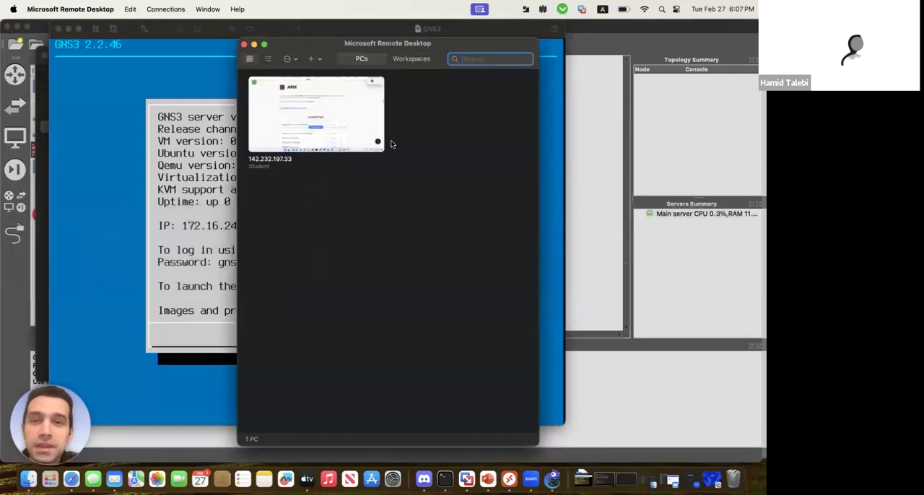
double_click(346, 123)
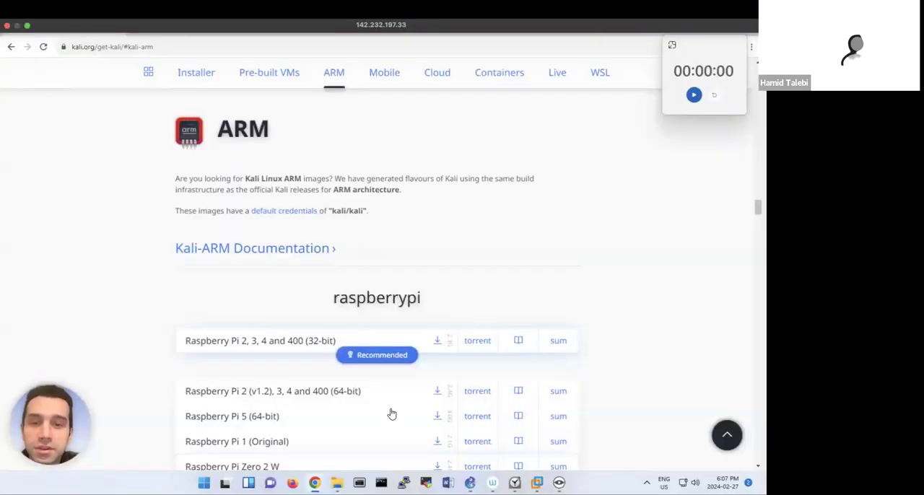
mouse_move(536, 482)
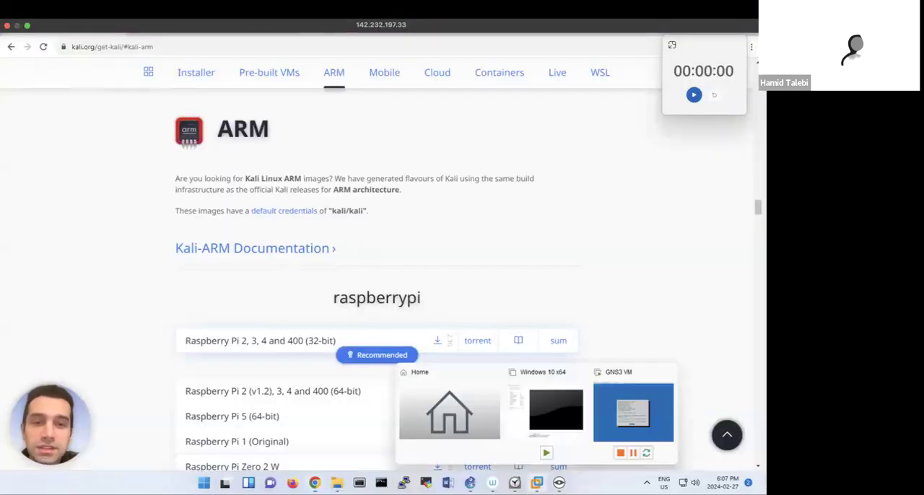
click(609, 416)
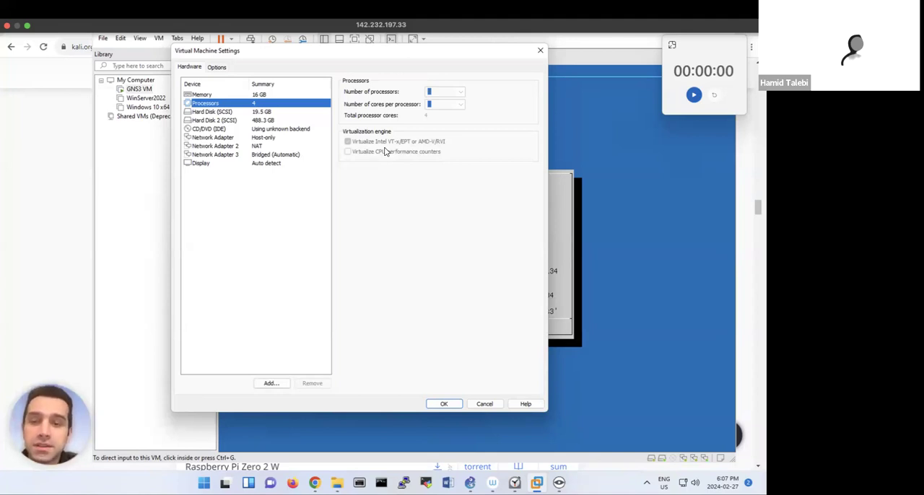
Switch back to VMware Fusion on the Mac and minimize the GNS3 virtual machine window
key(super+Tab)
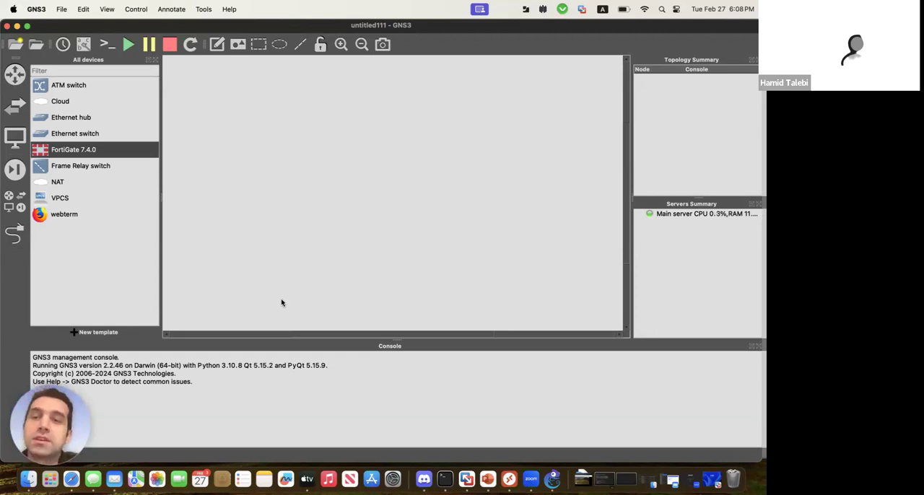
click(467, 480)
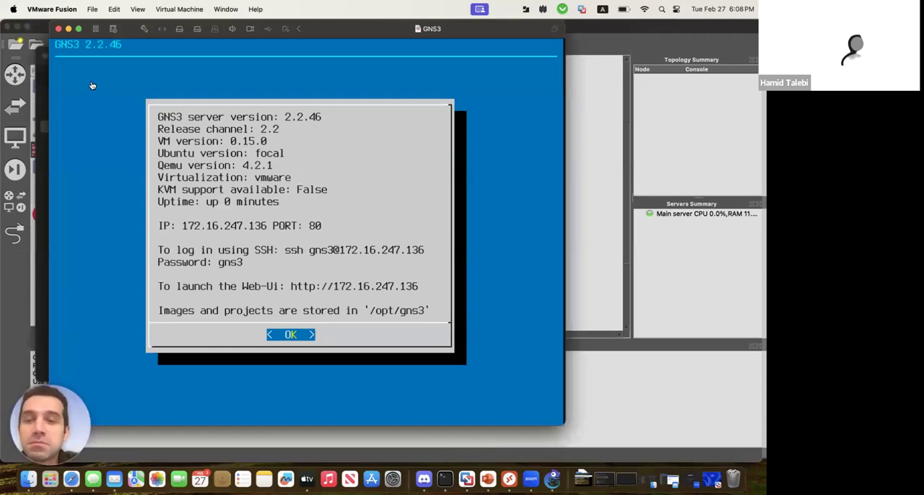
click(69, 28)
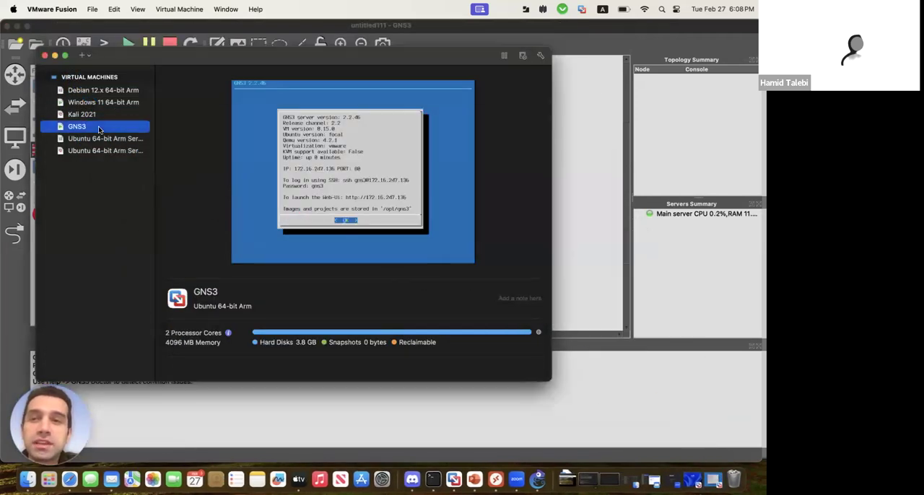